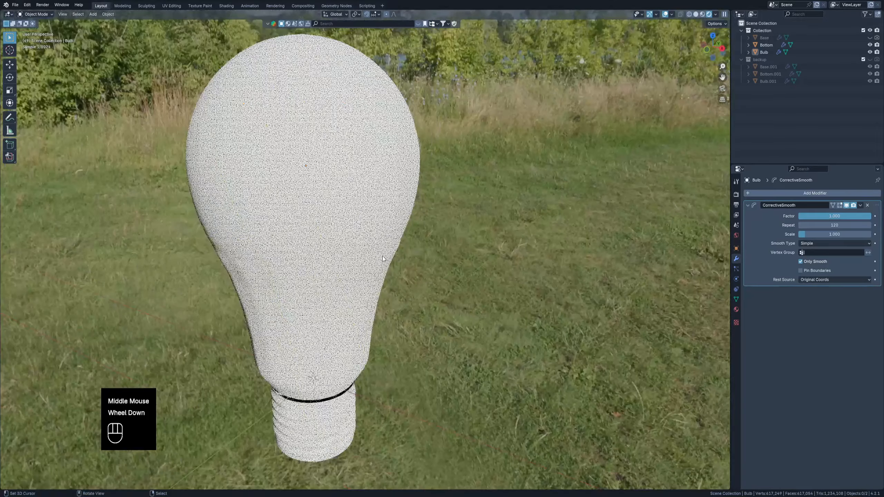
Step: Select the threaded screw base and move it up about 0.0015 m along the global Z axis
shift+middle_drag(460, 237, 502, 256)
right_click(501, 256)
scroll(338, 285, up, 2)
middle_drag(365, 283, 331, 283)
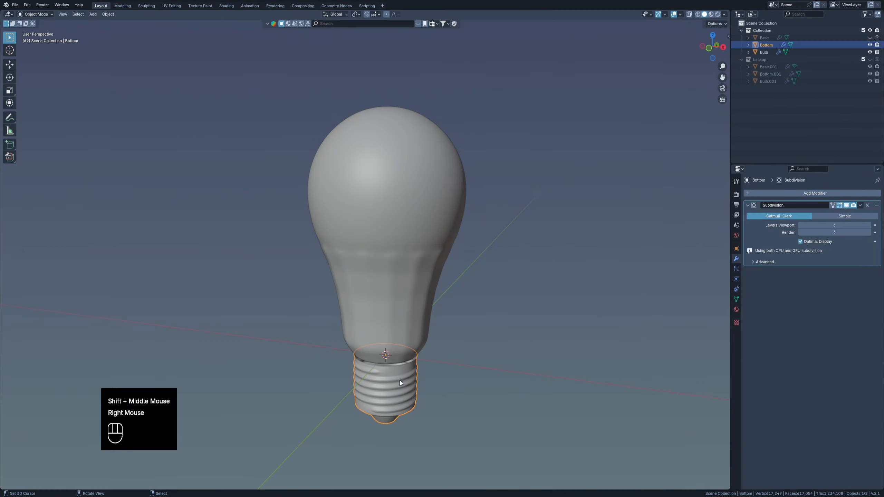
scroll(400, 380, up, 4)
key(g)
key(z)
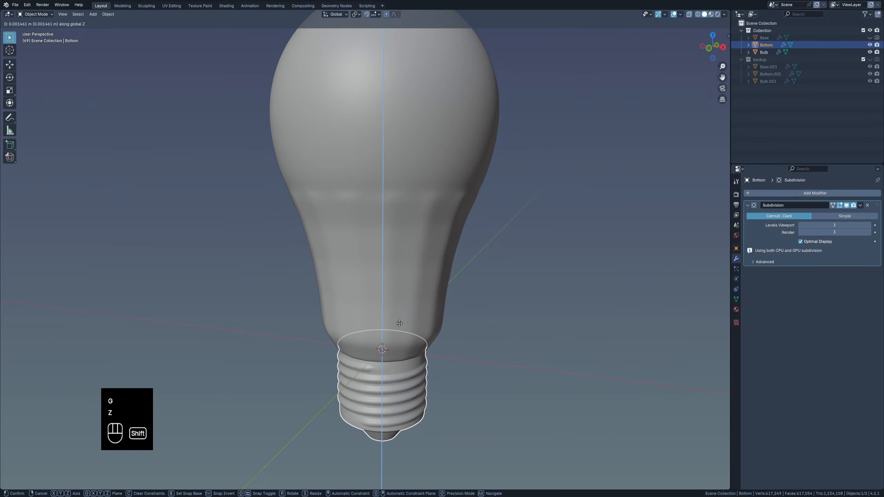
shift+click(399, 323)
Step: Select the bulb's upper body and apply its CorrectiveSmooth modifier
shift+middle_drag(423, 296, 430, 340)
right_click(435, 226)
shift+middle_drag(435, 225, 417, 258)
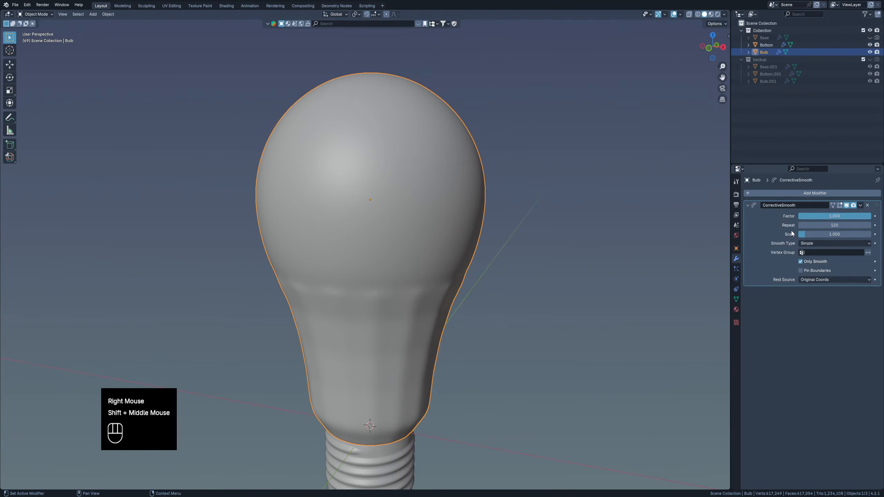
key(ctrl+a)
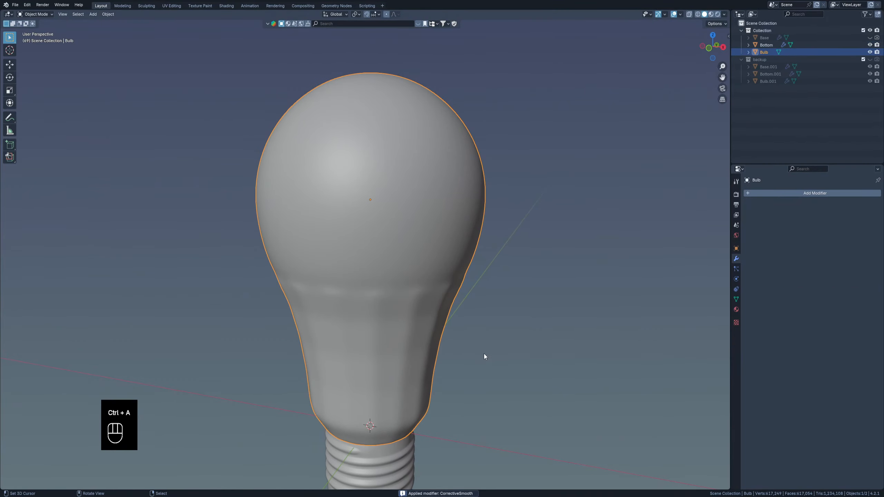
Step: Examine the bulb body's mesh density up close with its wireframe displayed
shift+middle_drag(370, 296, 371, 280)
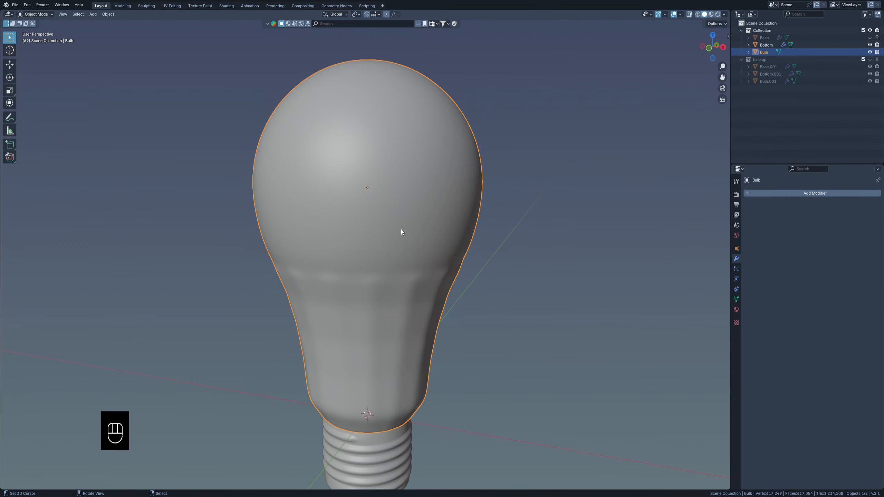
key(grave)
scroll(334, 156, up, 3)
middle_drag(311, 146, 342, 208)
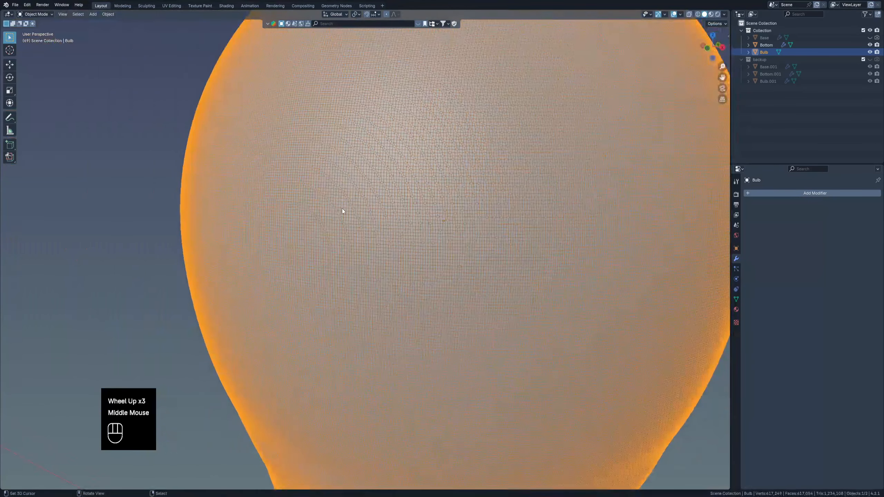
scroll(377, 185, down, 3)
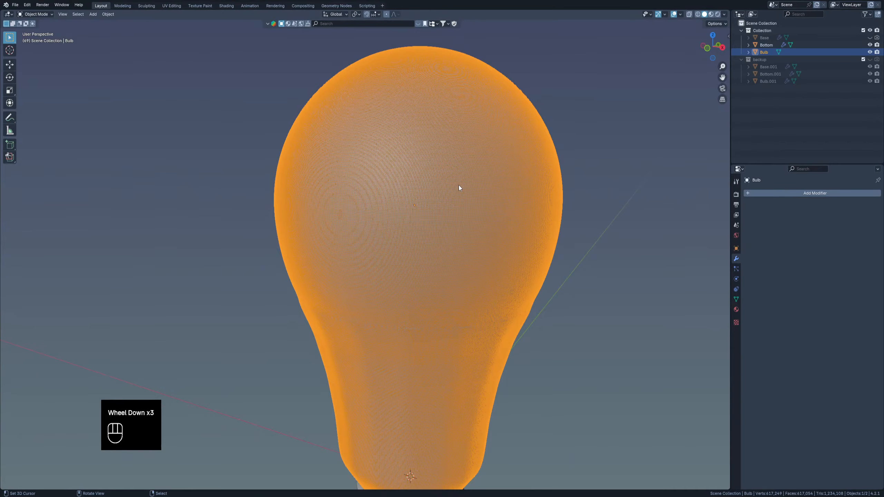
scroll(459, 185, up, 3)
scroll(459, 186, down, 2)
key(y)
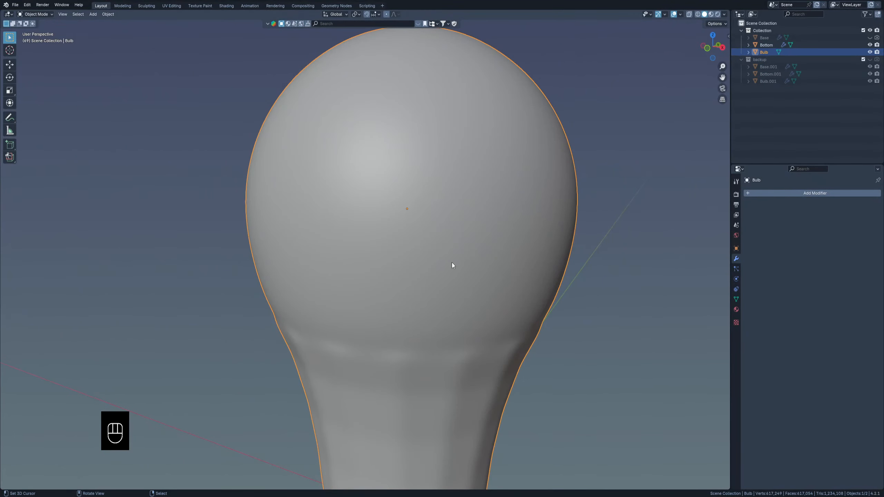
Step: Add a Decimate modifier to the bulb body and set its collapse ratio to 0.01
shift+middle_drag(451, 264, 403, 229)
scroll(403, 229, down, 2)
click(789, 194)
text(dec)
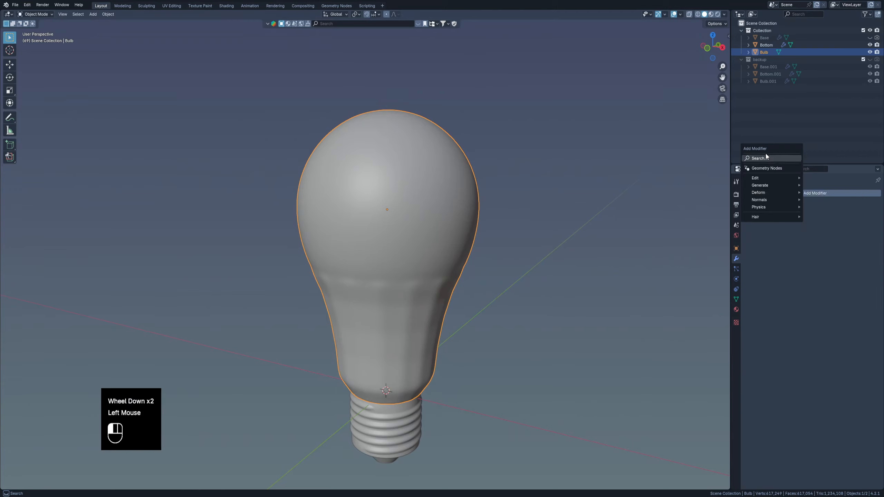
click(767, 166)
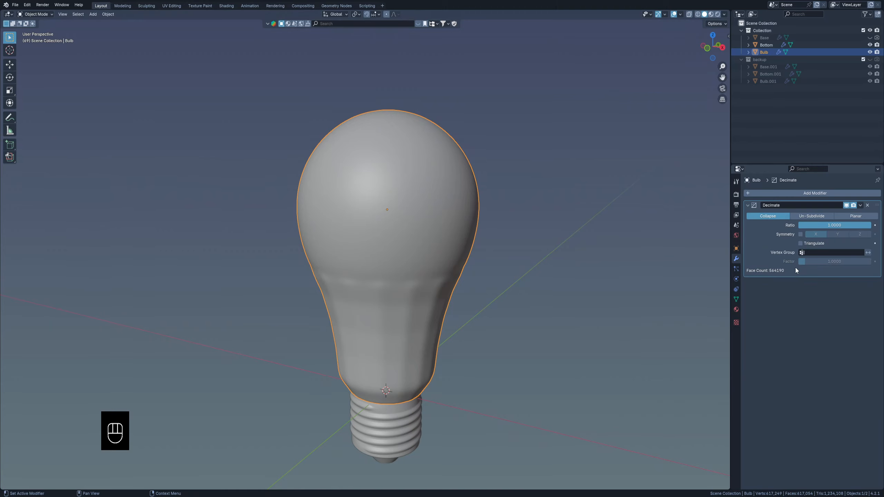
click(827, 225)
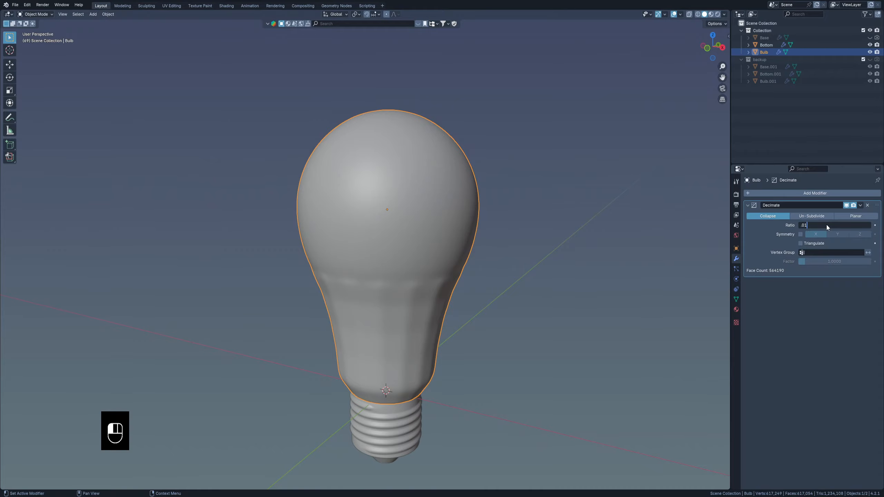
key(Return)
Step: Examine the decimated bulb's triangle layout, comparing the surface with and without its wireframe
middle_drag(395, 227, 384, 284)
key(y)
scroll(407, 263, up, 2)
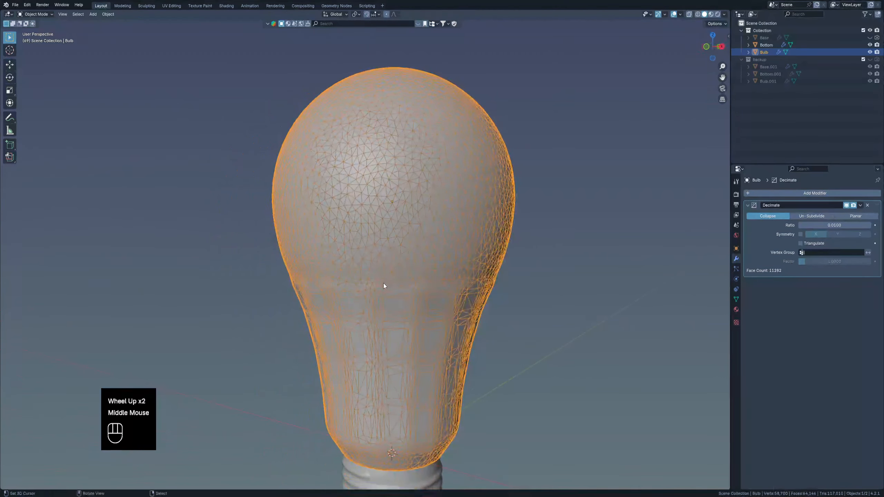
scroll(384, 284, down, 1)
shift+middle_drag(421, 250, 399, 225)
middle_drag(400, 224, 389, 299)
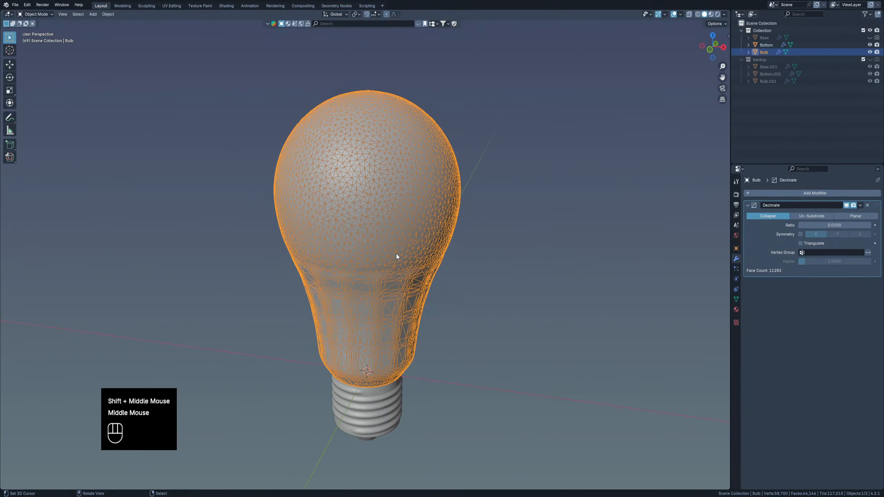
key(y)
key(y)
shift+middle_drag(419, 243, 345, 233)
key(y)
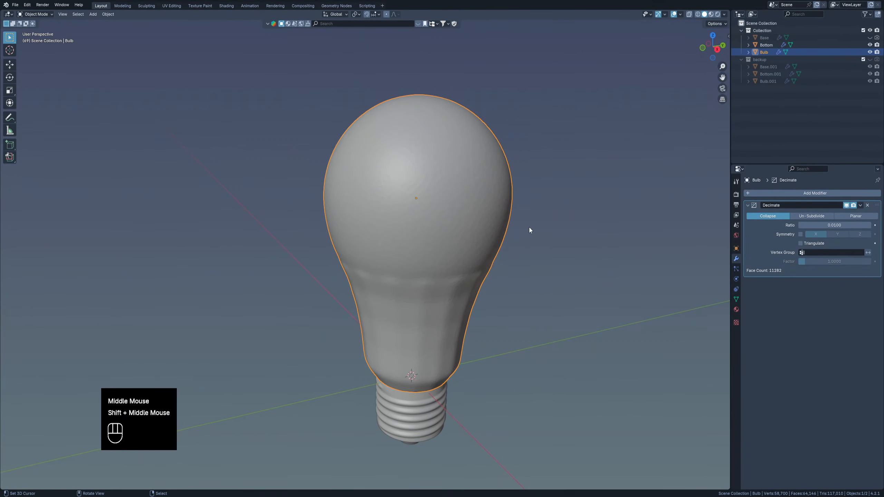
Step: Apply Shade Smooth to the bulb body and check its surface
key(w)
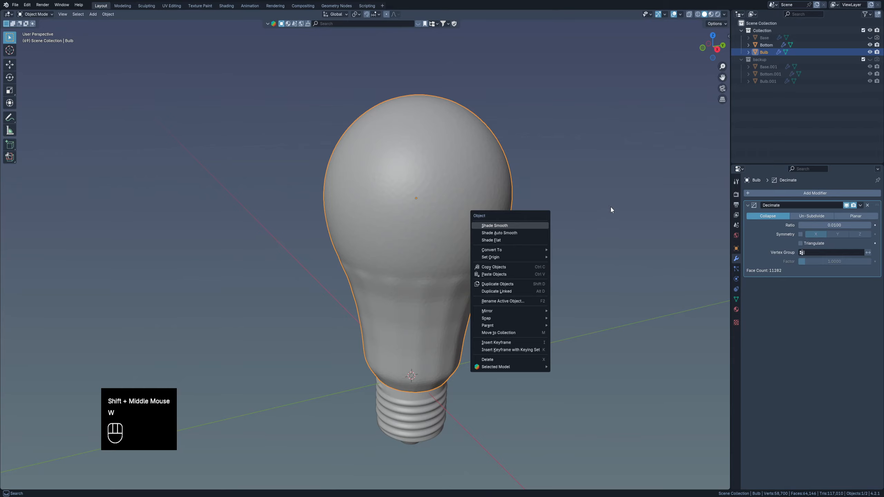
click(499, 226)
scroll(440, 266, up, 3)
scroll(440, 266, down, 5)
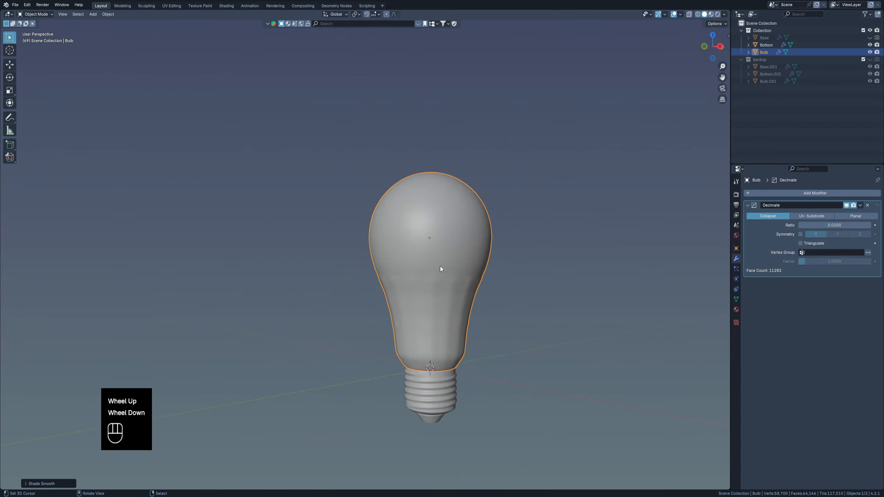
Step: Examine the decimated bulb in rendered shading from several sides for surface quality
middle_drag(440, 266, 464, 286)
shift+middle_drag(464, 287, 378, 258)
middle_drag(378, 258, 369, 237)
key(z)
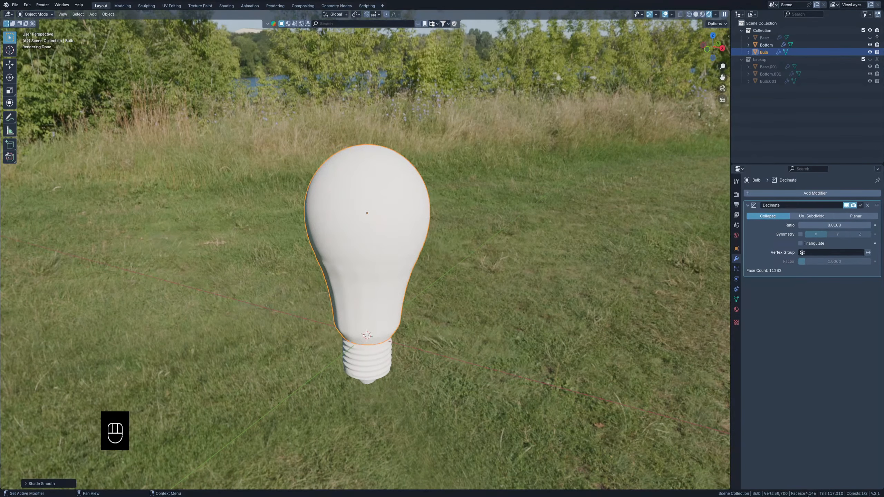
scroll(442, 247, up, 2)
middle_drag(443, 247, 366, 246)
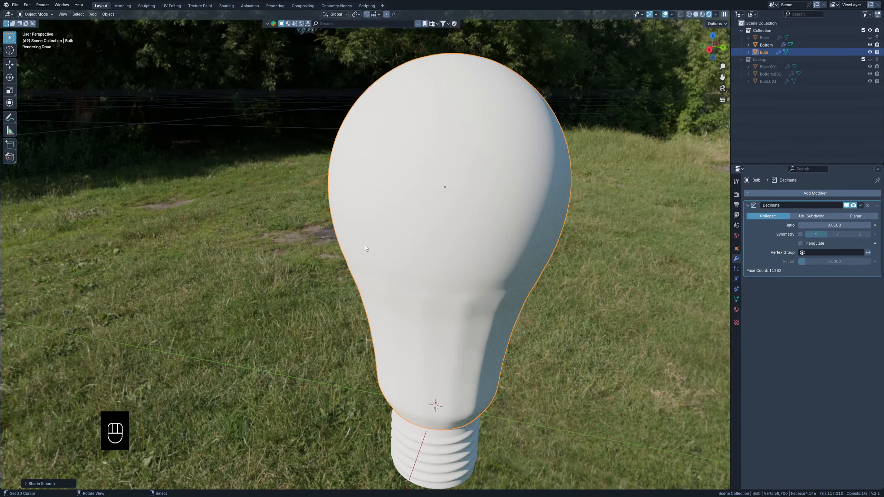
shift+middle_drag(365, 245, 369, 272)
middle_drag(368, 272, 456, 257)
middle_drag(456, 257, 306, 307)
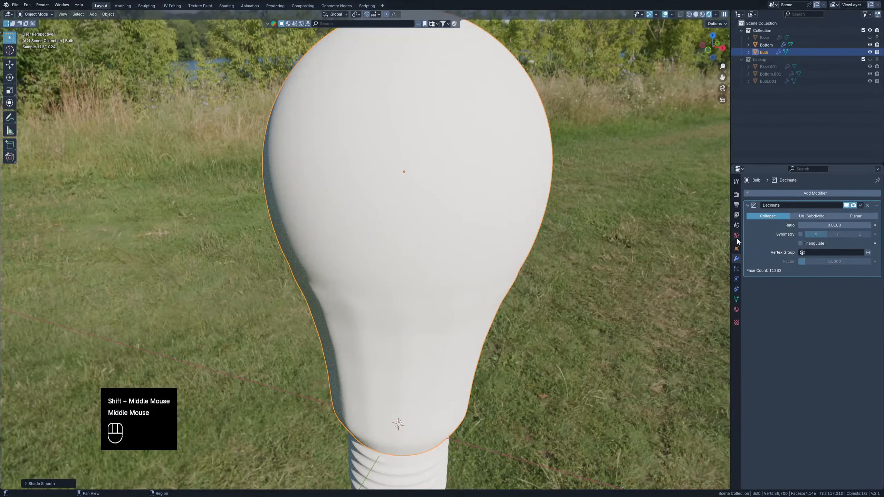
shift+middle_drag(394, 324, 423, 280)
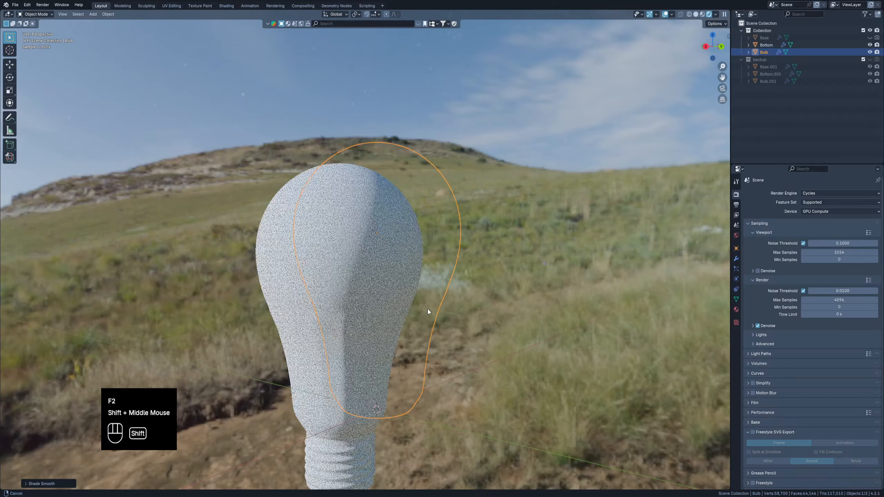
scroll(391, 289, up, 2)
scroll(404, 295, down, 2)
scroll(436, 300, down, 1)
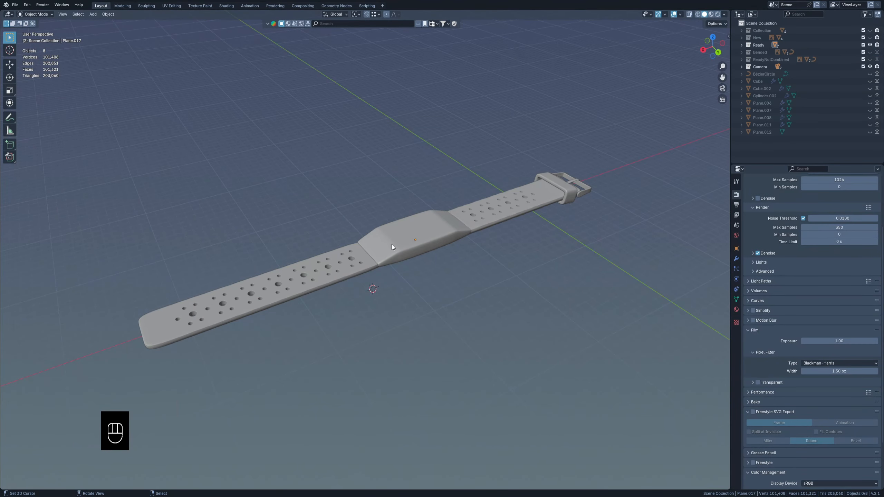
Step: Examine the wristband model, first in solid and then in rendered shading
middle_drag(414, 231, 403, 258)
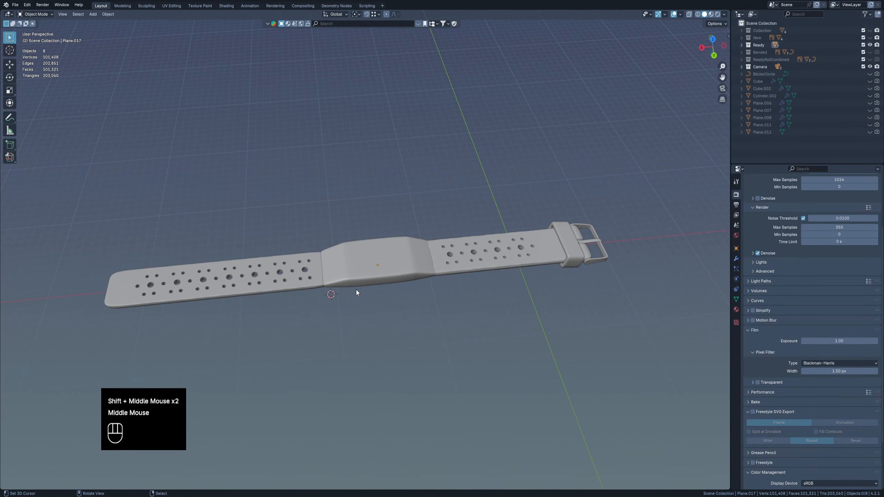
mouse_move(336, 278)
middle_down()
mouse_move(368, 272)
mouse_move(390, 214)
middle_up()
key(z)
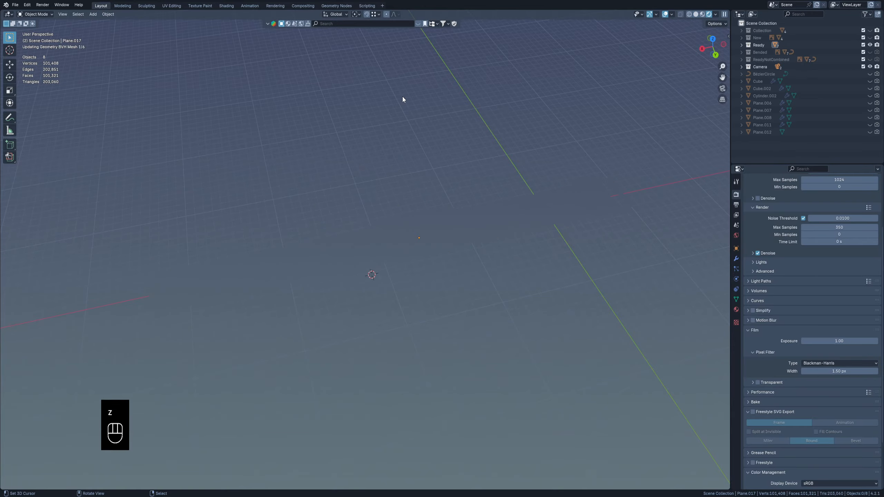
middle_drag(431, 257, 326, 241)
scroll(384, 211, up, 2)
scroll(400, 221, down, 2)
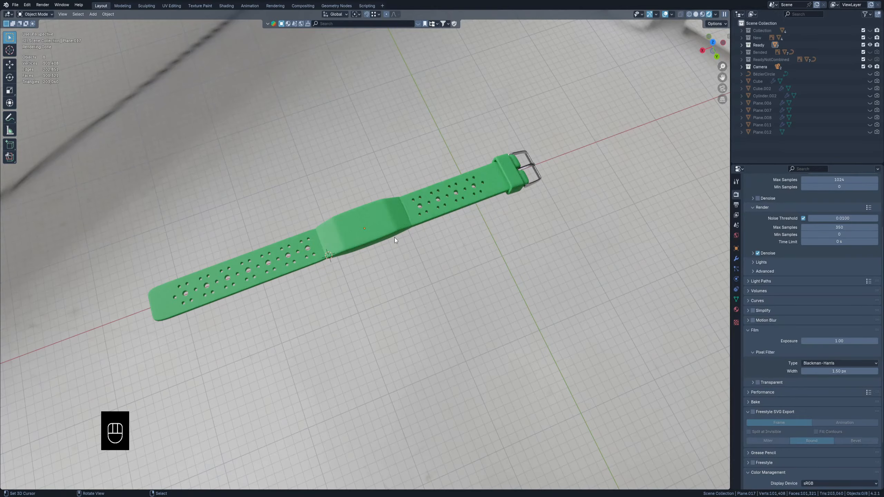
middle_drag(301, 245, 351, 255)
shift+middle_drag(352, 254, 397, 270)
scroll(398, 270, up, 2)
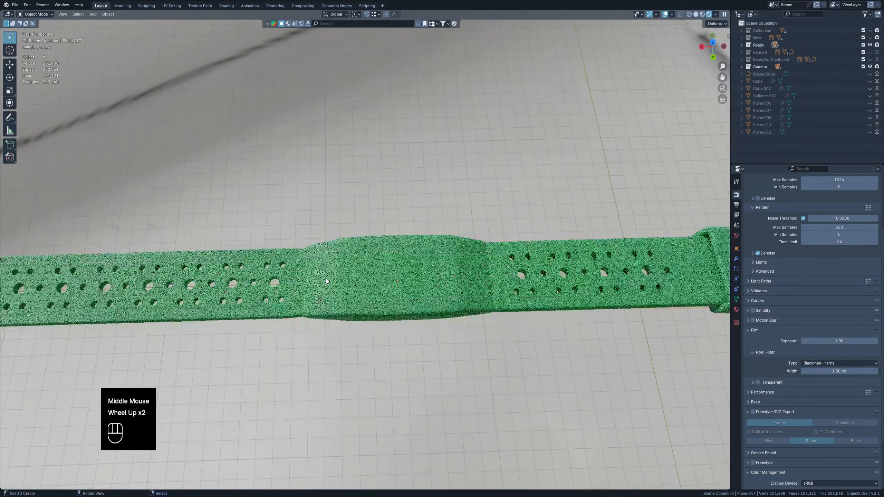
Step: Examine the wristband's raised centre and its neighbouring strap sections up close, selecting individual parts
right_click(406, 276)
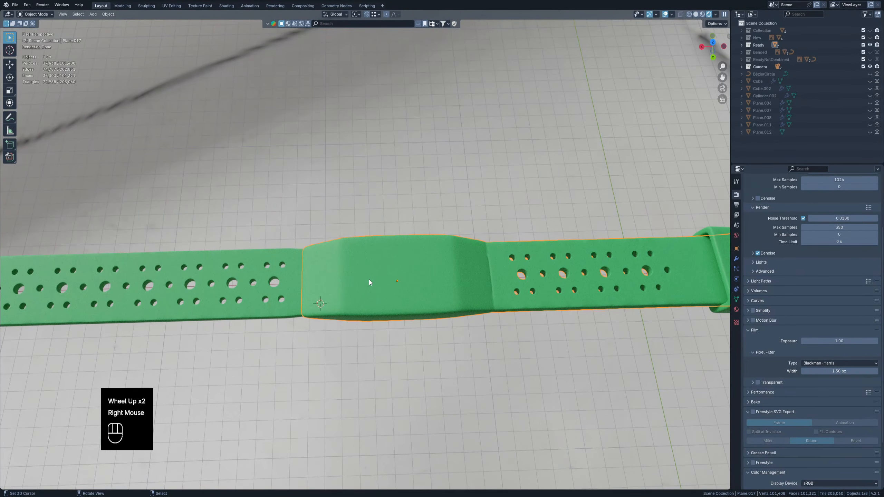
scroll(463, 298, down, 1)
shift+middle_drag(463, 297, 440, 270)
scroll(393, 264, up, 1)
scroll(291, 264, up, 1)
right_click(310, 162)
shift+middle_drag(495, 270, 400, 254)
middle_drag(400, 254, 386, 238)
scroll(385, 238, up, 2)
scroll(330, 227, down, 3)
shift+middle_drag(330, 227, 442, 256)
middle_drag(442, 256, 532, 243)
shift+middle_drag(376, 296, 357, 184)
right_click(365, 220)
middle_drag(365, 220, 370, 220)
scroll(369, 222, down, 2)
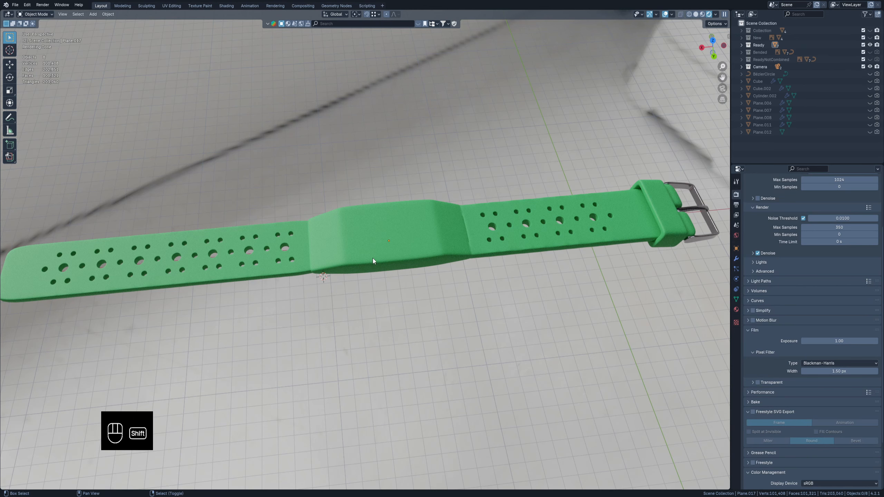
Step: Examine the rendered wristband from oblique angles, from the strap end to the buckle
shift+middle_drag(373, 258, 406, 265)
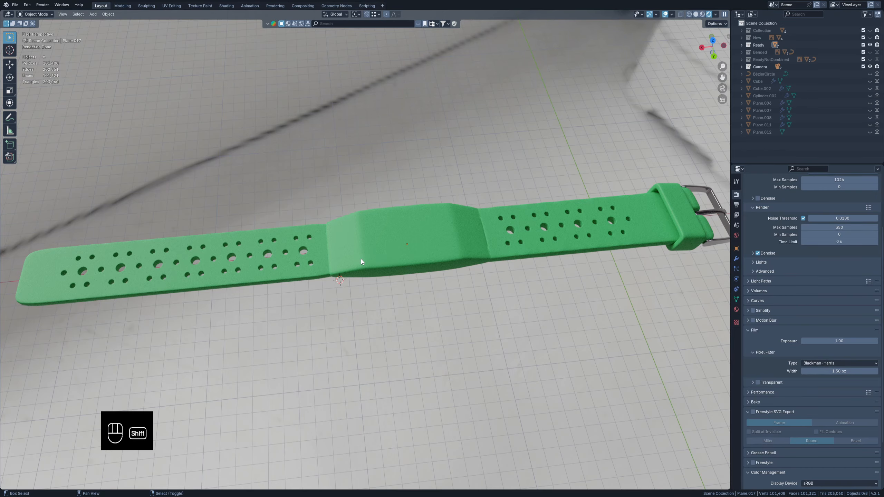
shift+middle_drag(371, 252, 341, 215)
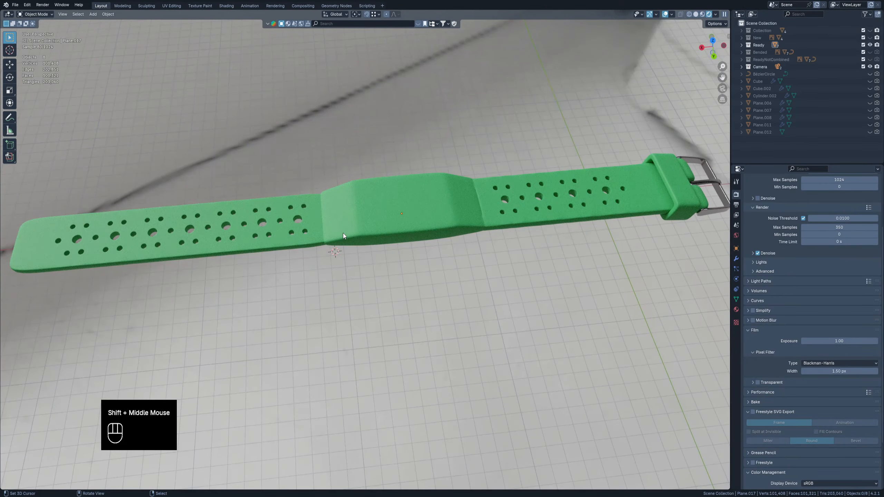
scroll(350, 234, down, 1)
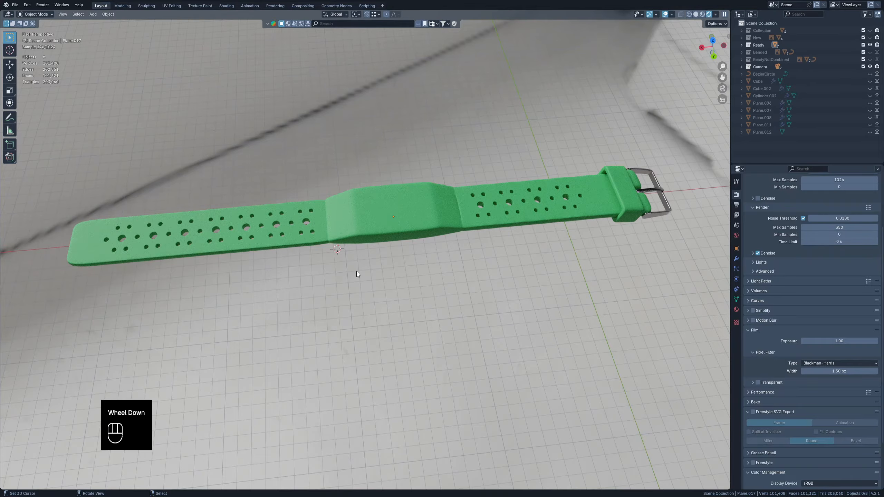
middle_drag(348, 249, 336, 222)
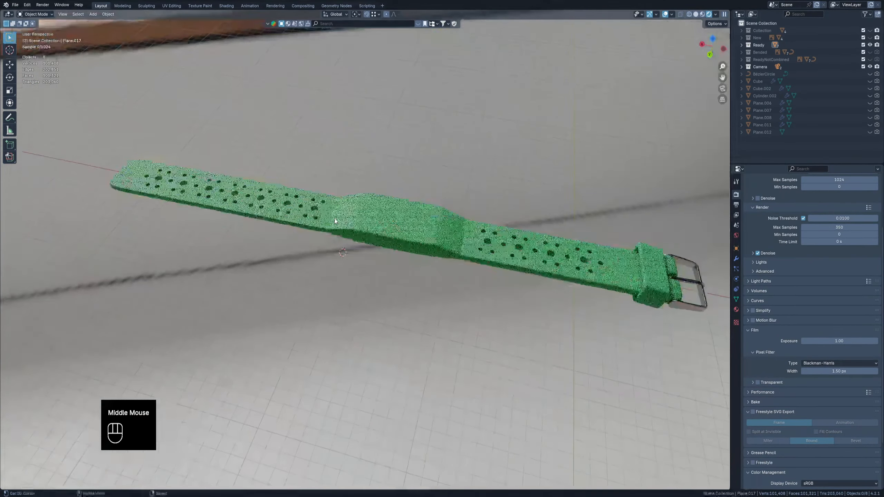
shift+middle_drag(394, 224, 340, 238)
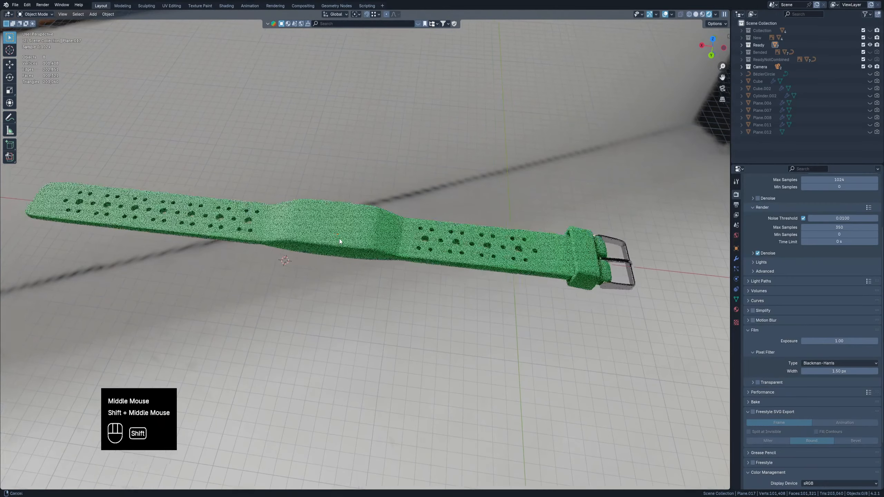
scroll(408, 222, up, 2)
middle_drag(407, 222, 329, 240)
scroll(378, 266, down, 2)
Step: Select the wristband's raised centre section and try moving it to check whether it is separate from the holed strap
right_click(391, 246)
key(g)
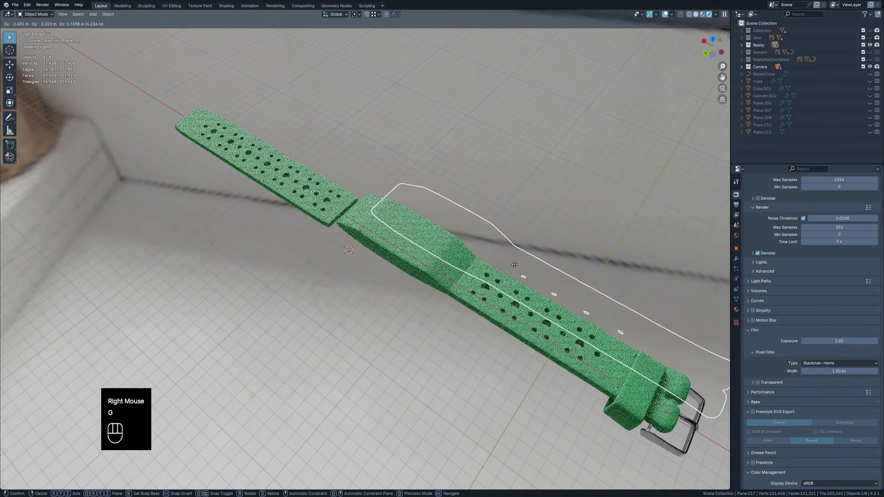
right_click(434, 278)
middle_drag(355, 275, 388, 260)
scroll(389, 259, up, 2)
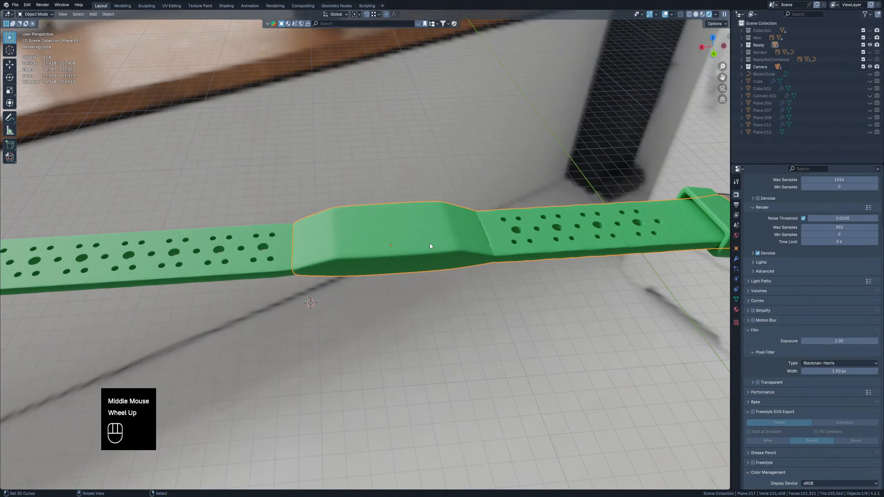
Step: Add a Boolean modifier to the centre section with Plane.013 as its object, set it to Union and apply it
click(736, 258)
click(778, 193)
mouse_move(753, 181)
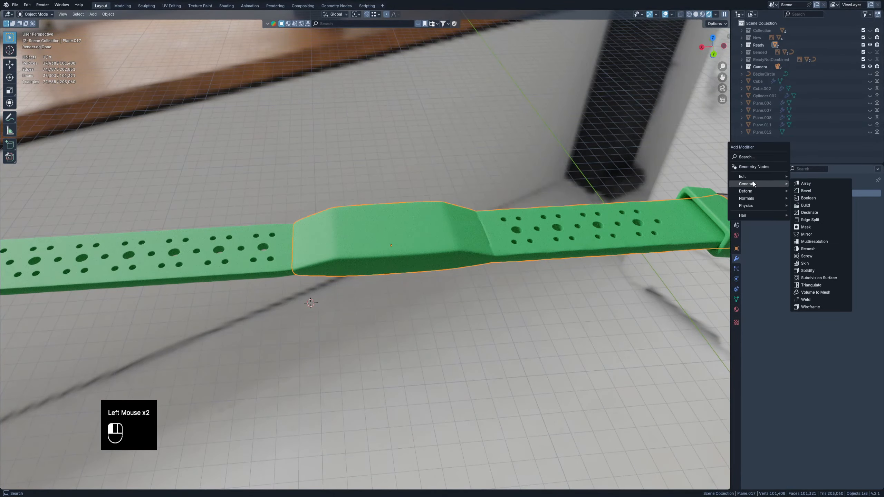
click(825, 200)
click(868, 234)
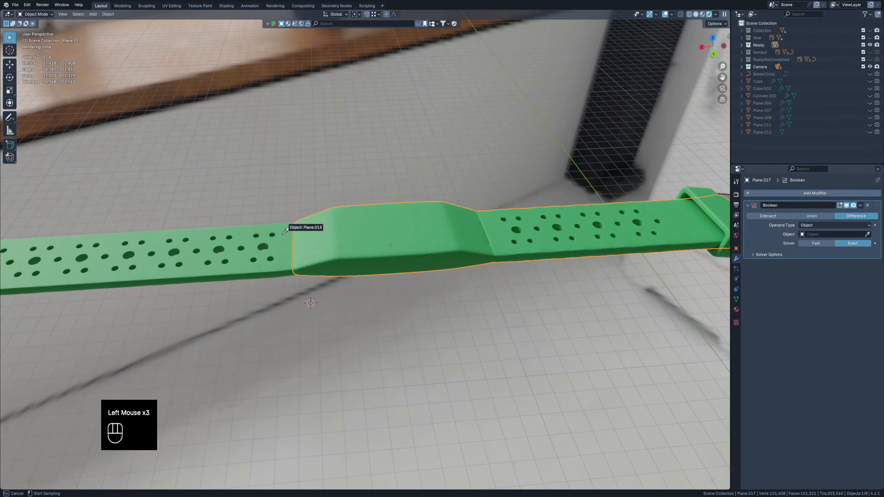
click(230, 253)
shift+middle_drag(336, 257, 383, 244)
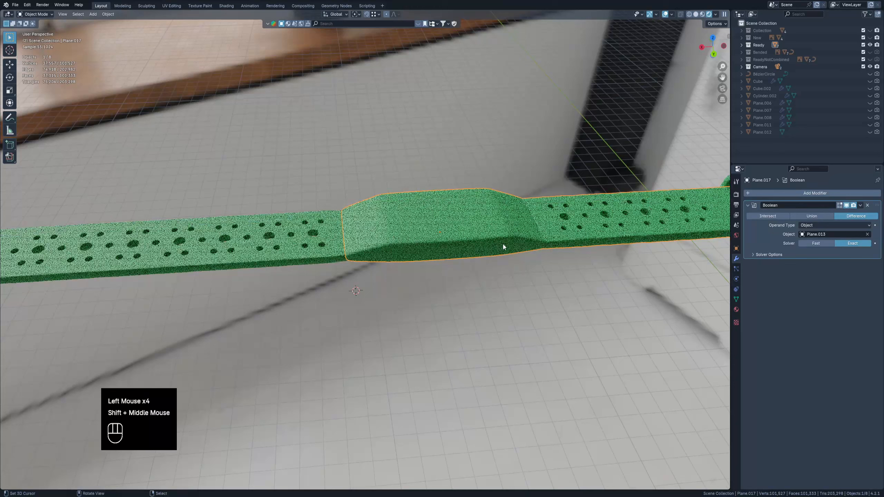
click(825, 215)
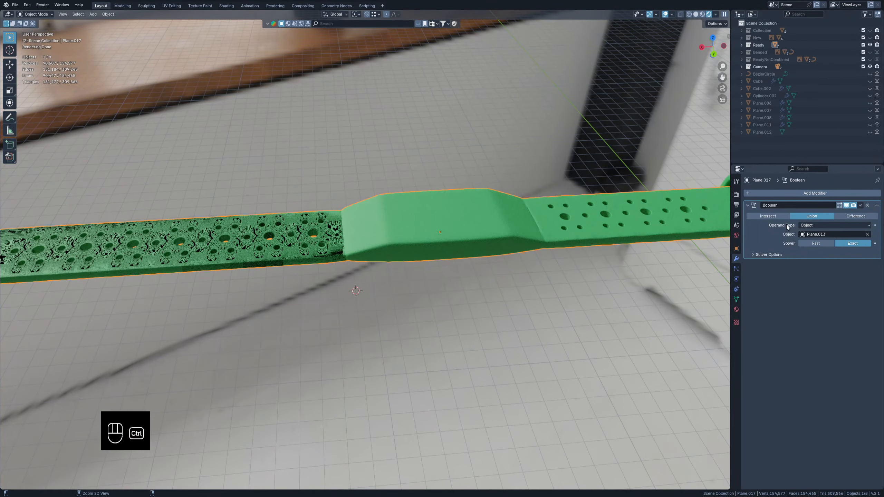
key(ctrl+a)
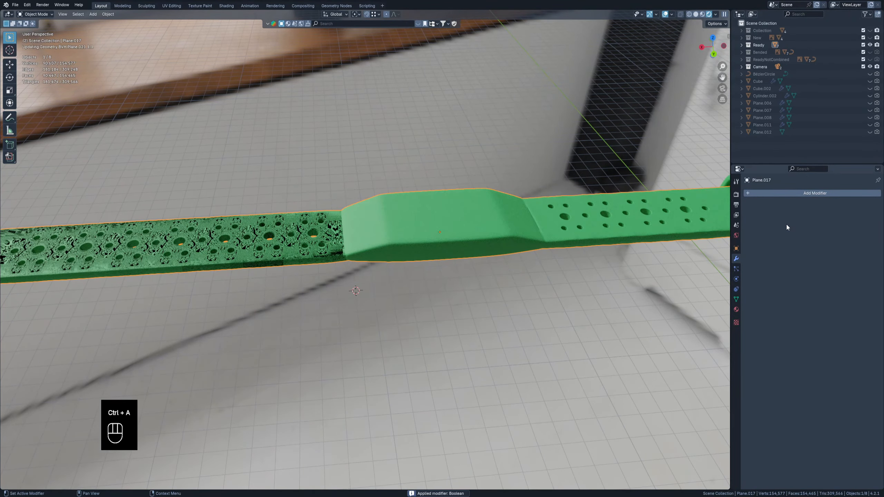
Step: Hide the leftover original strap section Plane.013 that overlaps the merged mesh
right_click(231, 225)
key(g)
right_click(355, 142)
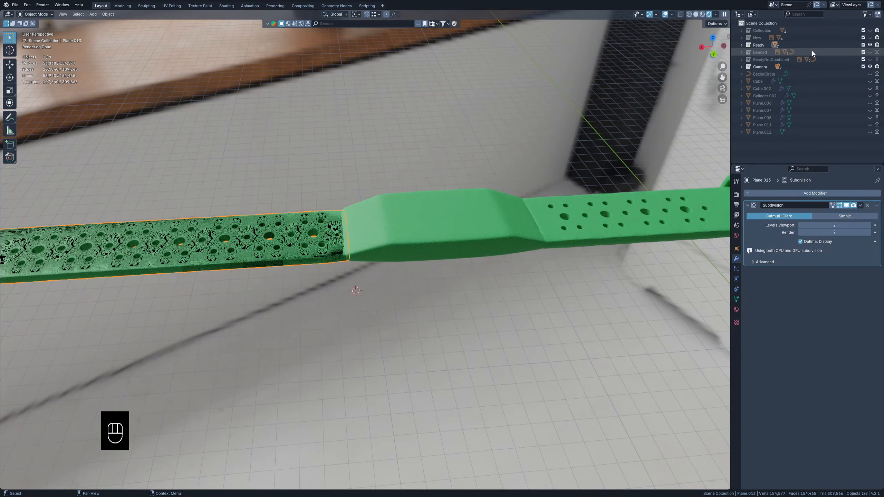
key(KP_Decimal)
click(870, 67)
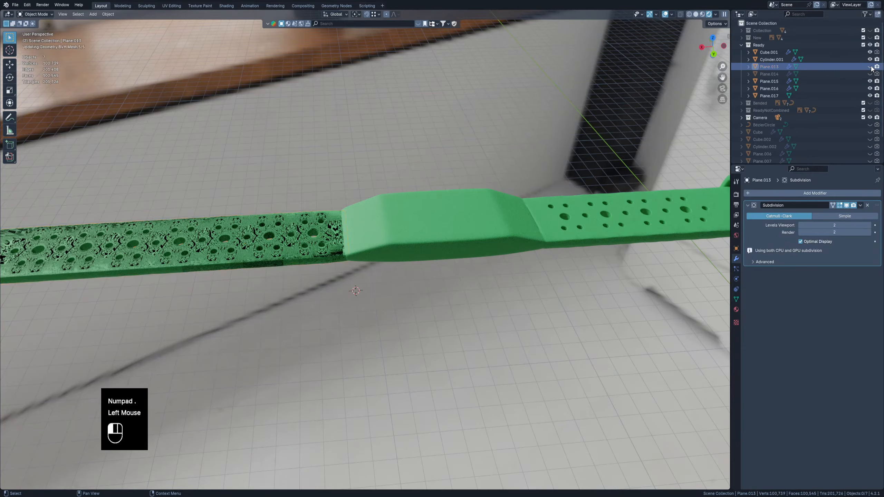
key(KP_Subtract)
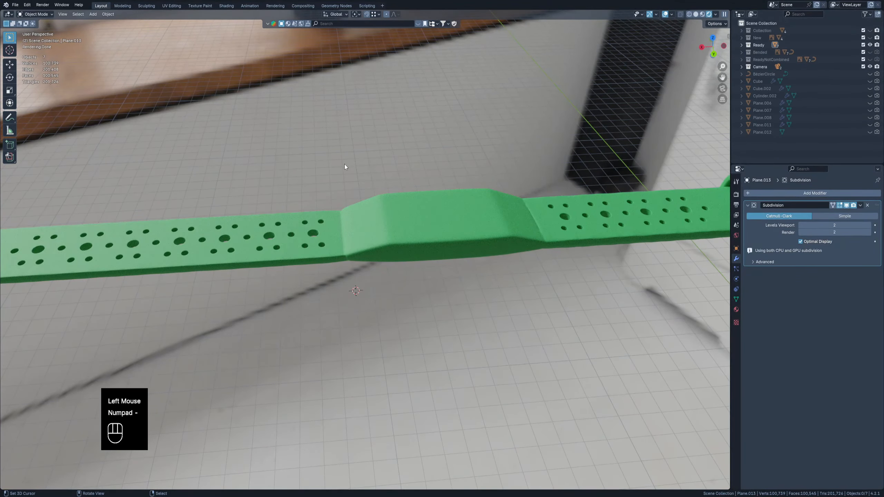
Step: Select the merged wristband mesh and test by moving it whether centre and strap form one object, cancelling the move
shift+middle_drag(369, 234, 398, 232)
right_click(432, 232)
key(g)
right_click(430, 202)
middle_drag(430, 203, 387, 251)
scroll(376, 231, down, 2)
mouse_move(450, 229)
shift+middle_down()
mouse_move(377, 231)
mouse_move(419, 225)
mouse_move(401, 223)
shift+middle_up()
Step: Switch to solid shading and enter Sculpt Mode with the Smooth brush at a 45 px radius
key(z)
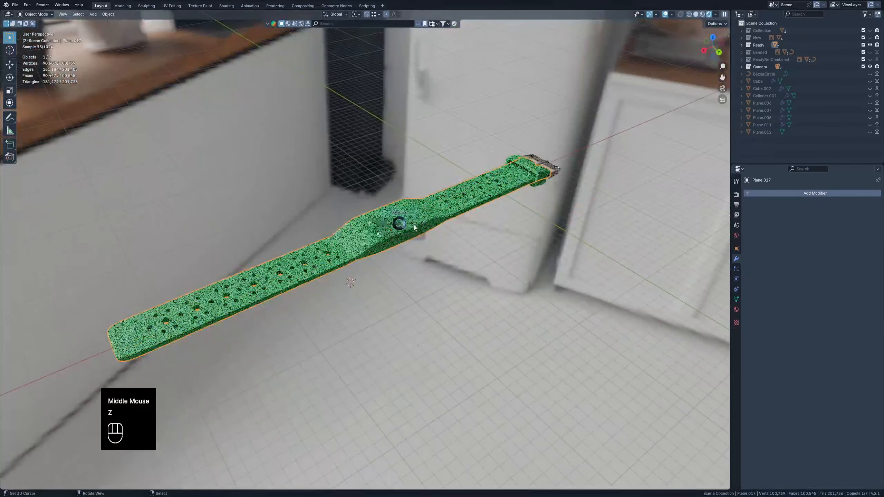
scroll(396, 242, up, 2)
mouse_move(367, 250)
middle_down()
mouse_move(405, 230)
mouse_move(378, 253)
mouse_move(366, 293)
middle_up()
mouse_move(367, 293)
middle_down()
mouse_move(340, 294)
mouse_move(347, 246)
mouse_move(471, 282)
mouse_move(364, 278)
middle_up()
scroll(471, 283, down, 1)
click(34, 14)
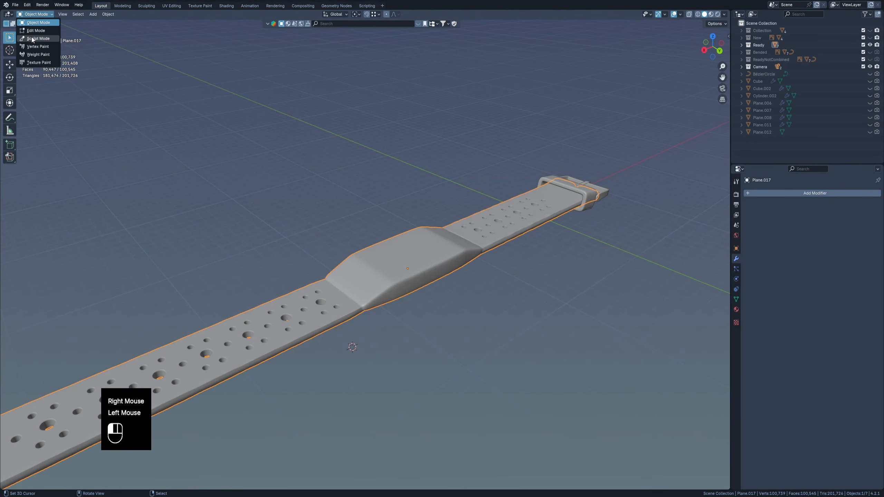
click(32, 39)
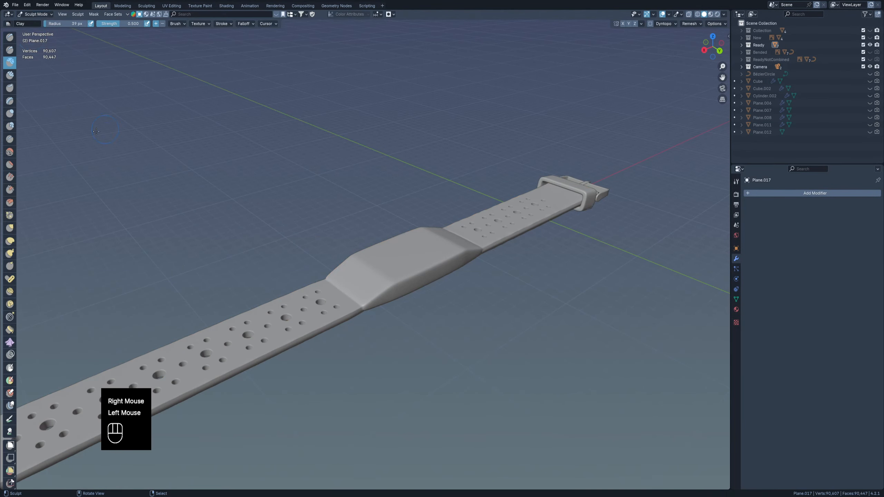
click(9, 153)
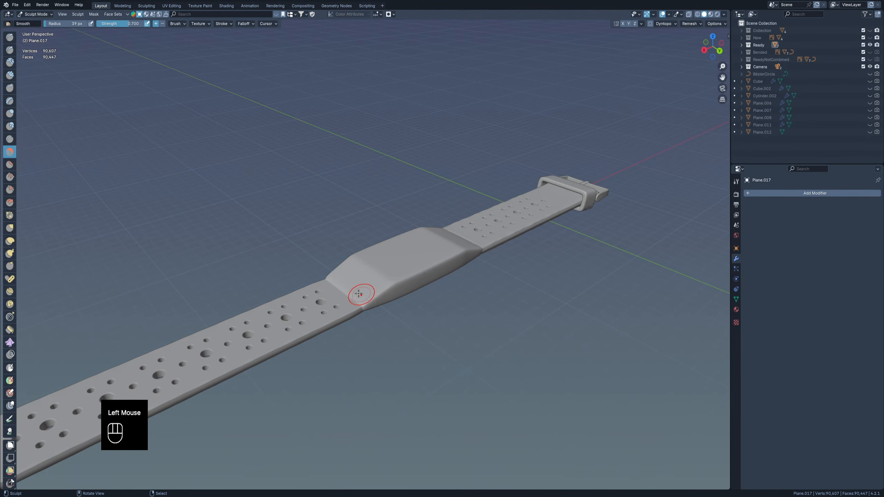
scroll(361, 294, up, 4)
key(f)
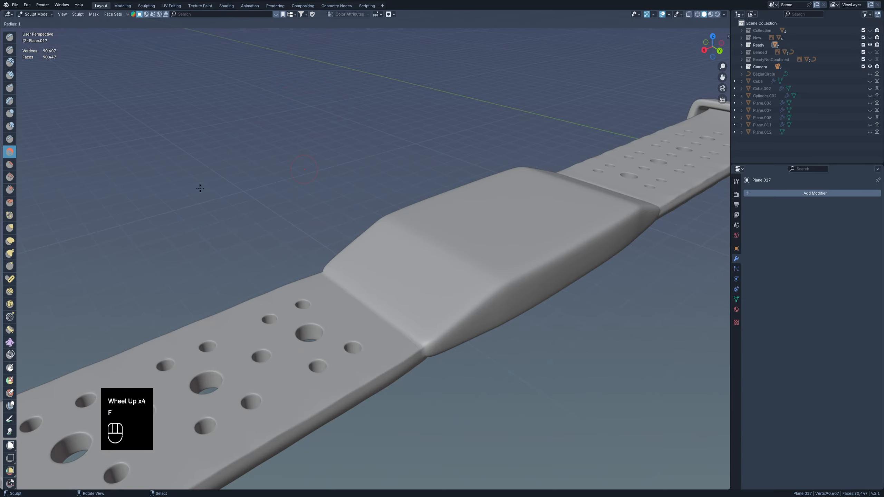
click(294, 183)
Step: Smooth the seam between the raised centre and the holed strap along the top, side edge and underside
mouse_move(291, 197)
middle_down()
mouse_move(419, 322)
mouse_move(326, 263)
middle_up()
scroll(200, 236, up, 3)
mouse_move(200, 236)
mouse_down()
mouse_move(162, 221)
mouse_move(448, 310)
mouse_up()
middle_drag(448, 309, 433, 306)
drag(432, 300, 442, 336)
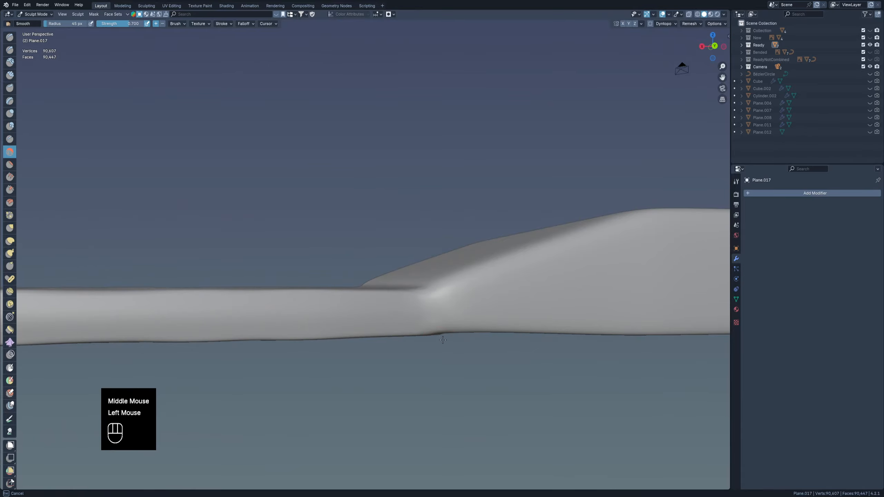
shift+middle_drag(442, 335, 426, 287)
mouse_move(426, 288)
middle_down()
mouse_move(420, 266)
mouse_move(432, 222)
middle_up()
mouse_move(429, 297)
mouse_down()
mouse_move(442, 396)
mouse_move(441, 383)
mouse_up()
shift+middle_drag(441, 383, 343, 138)
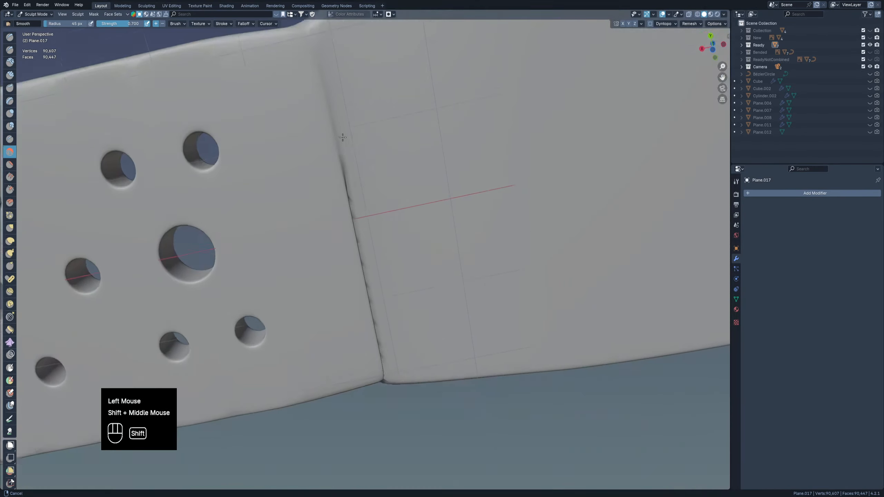
Step: Try further smoothing strokes across the seam's top side and undo them
drag(208, 235, 193, 206)
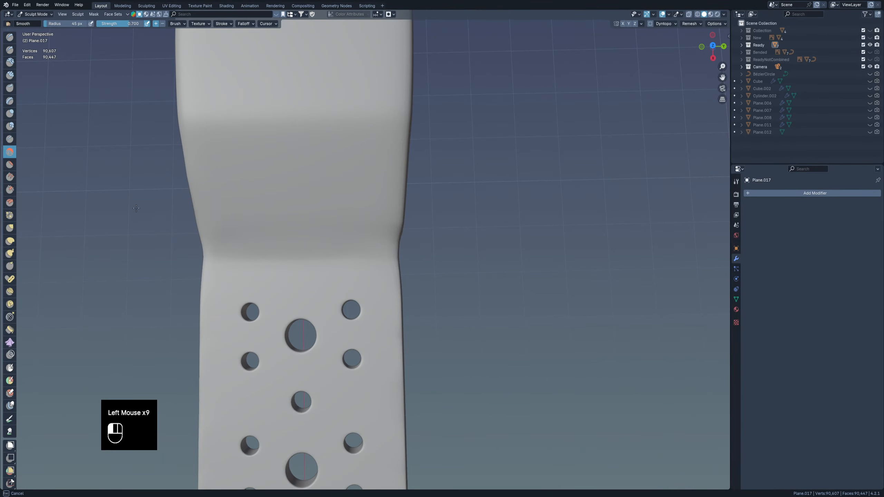
middle_drag(160, 214, 400, 211)
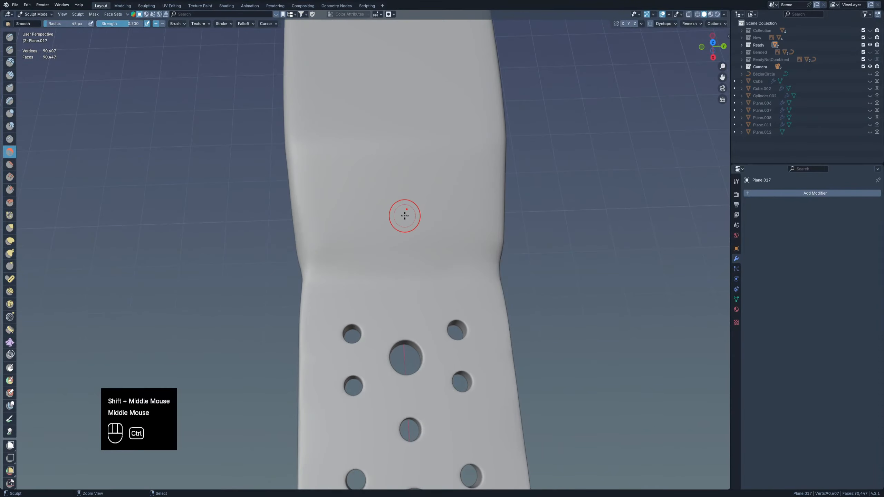
key(ctrl+z)
key(ctrl+z)
key(ctrl+z)
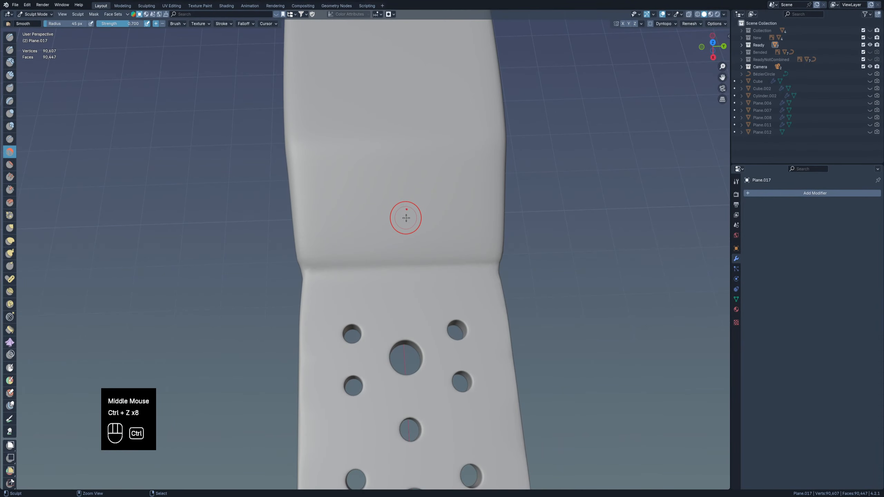
key(ctrl+z)
Step: Smooth away the remaining sharp crease across the top of the seam between centre and strap
scroll(348, 265, up, 2)
middle_drag(320, 271, 230, 202)
scroll(225, 205, down, 2)
shift+middle_drag(222, 202, 221, 251)
mouse_move(487, 212)
middle_down()
mouse_move(456, 267)
mouse_move(279, 287)
middle_up()
scroll(307, 265, up, 2)
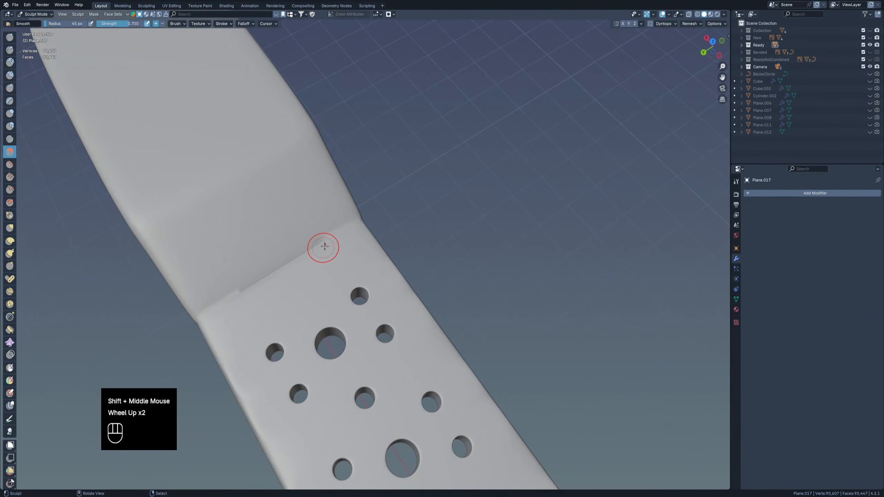
drag(324, 247, 312, 247)
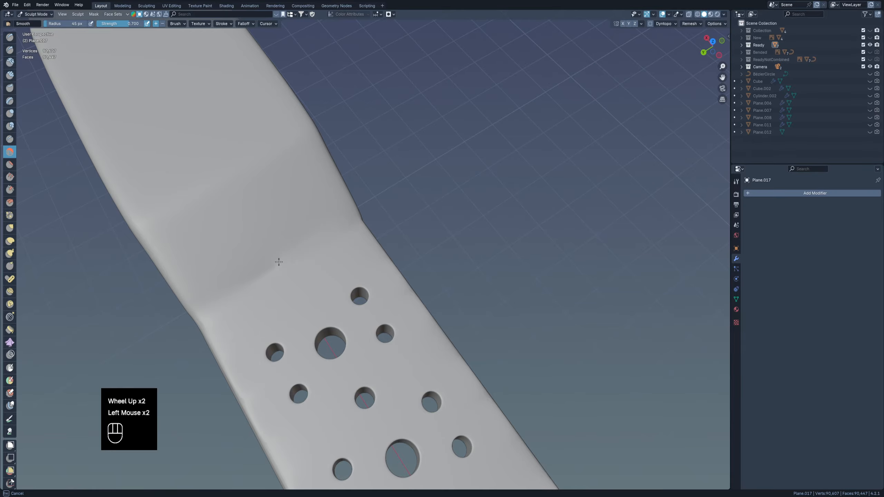
Step: Smooth the seam around the wristband's side edges and onto the underside
shift+middle_drag(270, 299, 292, 319)
mouse_move(291, 319)
middle_down()
mouse_move(338, 283)
mouse_move(341, 269)
middle_up()
drag(341, 271, 335, 268)
middle_drag(335, 267, 227, 296)
mouse_move(227, 296)
shift+middle_down()
mouse_move(230, 246)
mouse_move(256, 267)
shift+middle_up()
drag(256, 266, 312, 269)
middle_drag(312, 268, 284, 269)
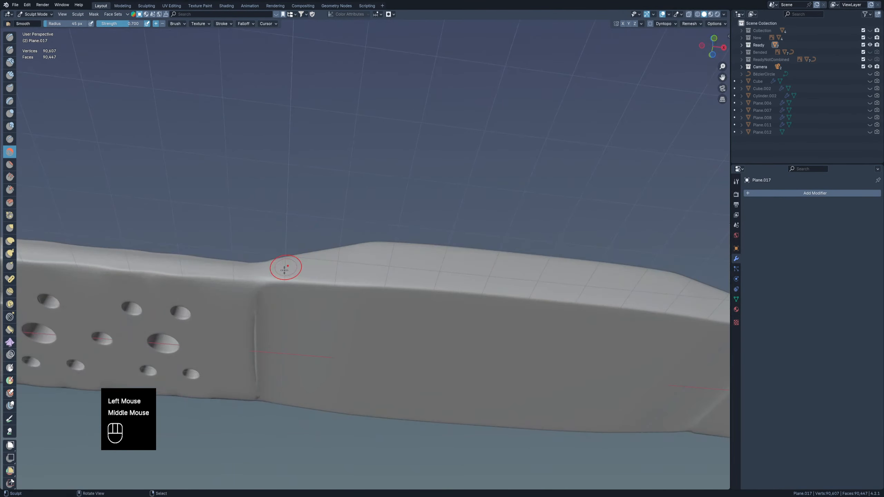
Step: Undo the last three smoothing strokes on the seam and redo one of them
middle_drag(275, 331, 278, 312)
key(ctrl+z)
key(ctrl+z)
key(ctrl+z)
key(ctrl+shift+z)
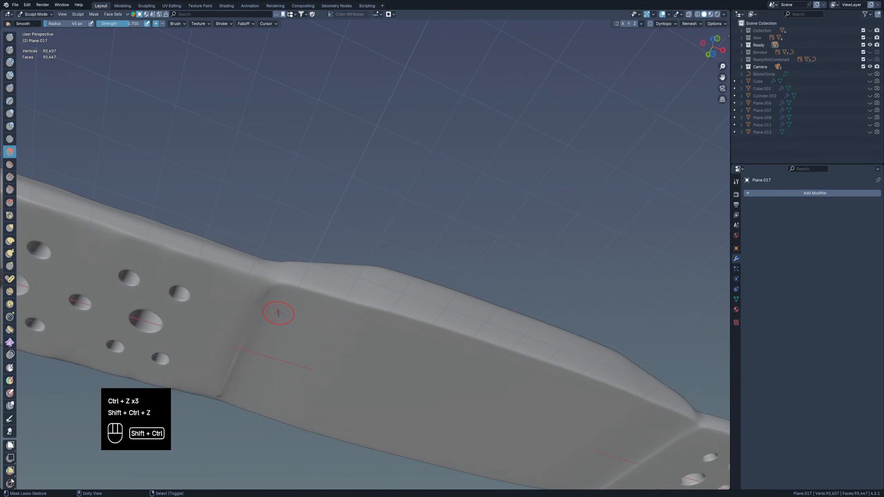
Step: Smooth the underside of the raised centre toward the buckle-side strap
scroll(278, 313, down, 1)
shift+middle_drag(487, 352, 299, 300)
drag(400, 324, 407, 303)
Step: Examine the smoothed wristband in rendered shading from the raised centre to the buckle
mouse_move(408, 303)
middle_down()
mouse_move(348, 315)
mouse_move(424, 300)
mouse_move(294, 227)
middle_up()
scroll(357, 312, up, 2)
key(z)
key(z)
key(z)
mouse_move(444, 267)
middle_down()
mouse_move(418, 300)
mouse_move(414, 261)
mouse_move(402, 324)
mouse_move(313, 250)
middle_up()
key(Tab)
key(Tab)
scroll(414, 261, down, 4)
mouse_move(314, 251)
shift+middle_down()
mouse_move(289, 231)
mouse_move(466, 314)
shift+middle_up()
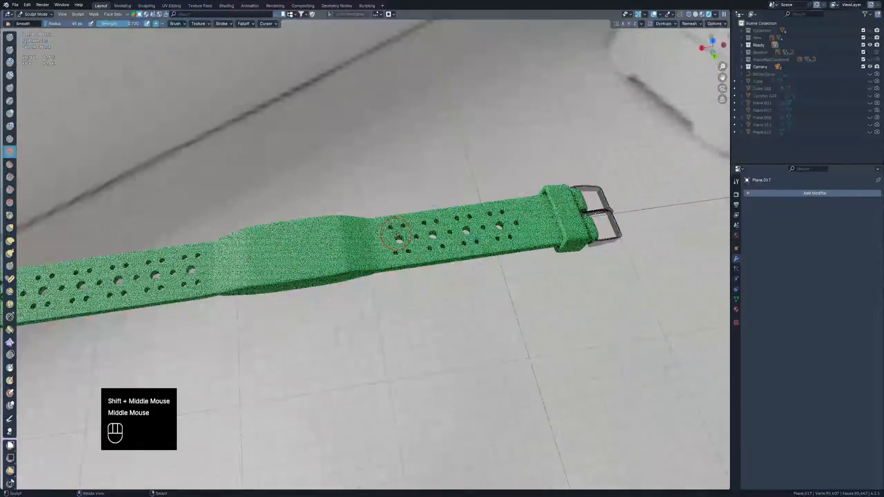
shift+middle_drag(376, 308, 349, 283)
scroll(348, 283, up, 2)
Step: Return to solid shading with the seam between the raised centre and the holed strap in close view
key(z)
shift+middle_drag(418, 263, 404, 222)
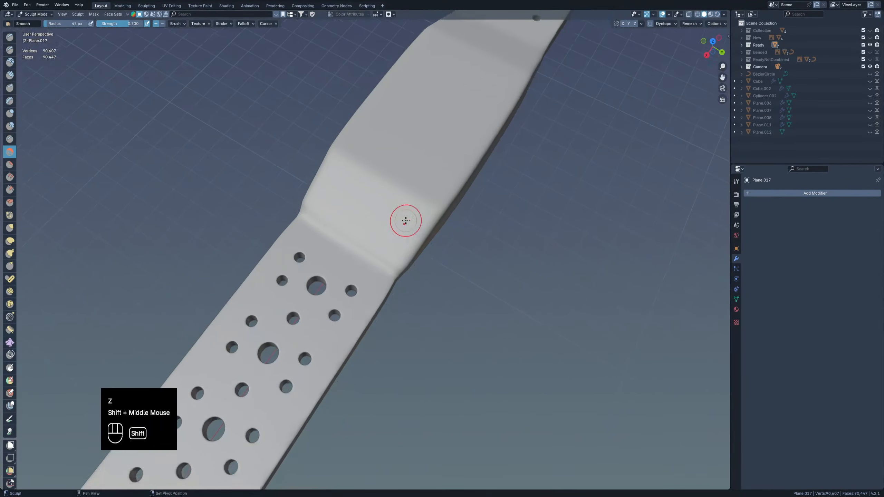
scroll(348, 223, up, 1)
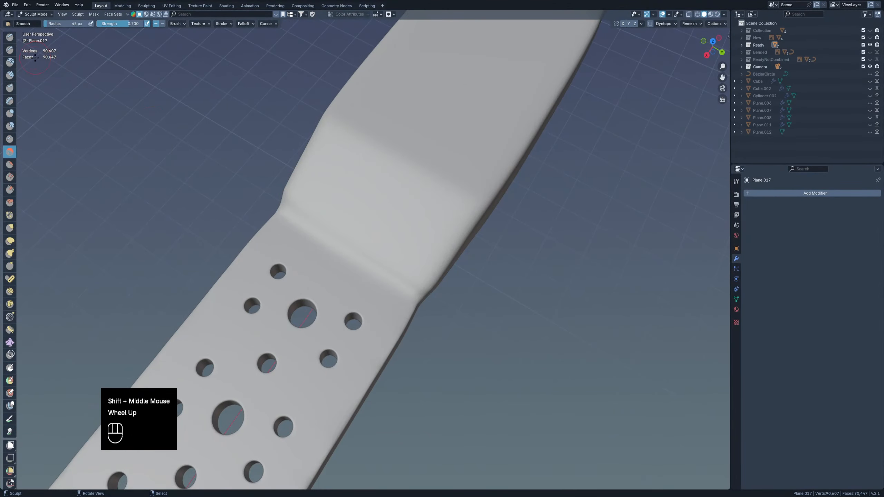
Step: Try to build up the seam with the Draw brush and undo the stroke
click(7, 39)
drag(293, 214, 363, 256)
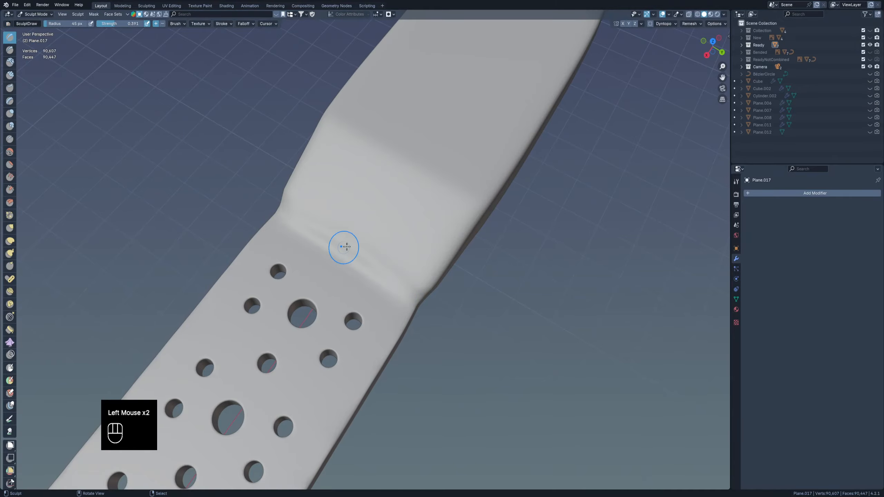
middle_drag(346, 247, 401, 221)
key(ctrl+z)
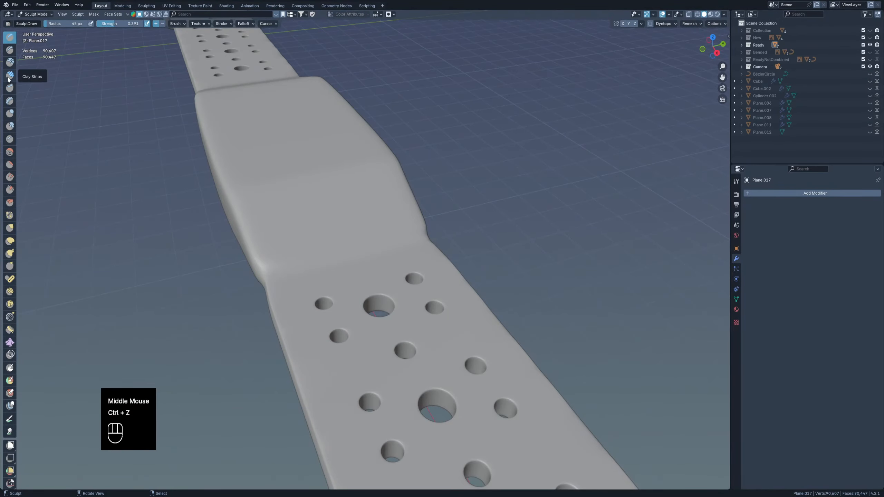
Step: Build up the seam between the raised centre and the holed strap with the Clay Strips brush
click(10, 62)
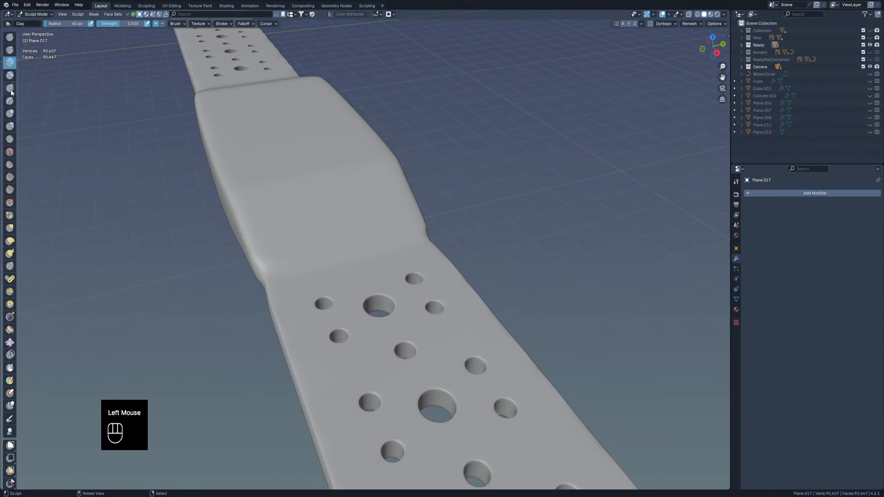
click(8, 77)
middle_drag(393, 258, 310, 267)
key(ctrl+z)
scroll(309, 266, up, 2)
drag(254, 275, 530, 208)
Step: Try an extra Clay Strips stroke at the seam's side corner and undo it
middle_drag(529, 207, 313, 167)
middle_drag(313, 168, 385, 212)
scroll(348, 181, down, 2)
shift+middle_drag(386, 212, 301, 258)
scroll(306, 243, up, 1)
drag(301, 258, 263, 286)
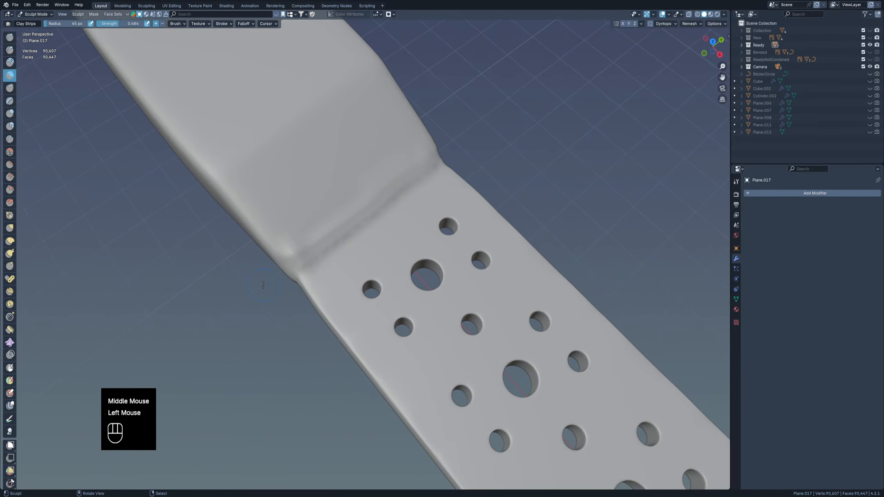
key(ctrl+z)
Step: Reduce the Clay Strips brush radius and retouch the seam line, undoing the unwanted stroke
key(f)
click(343, 191)
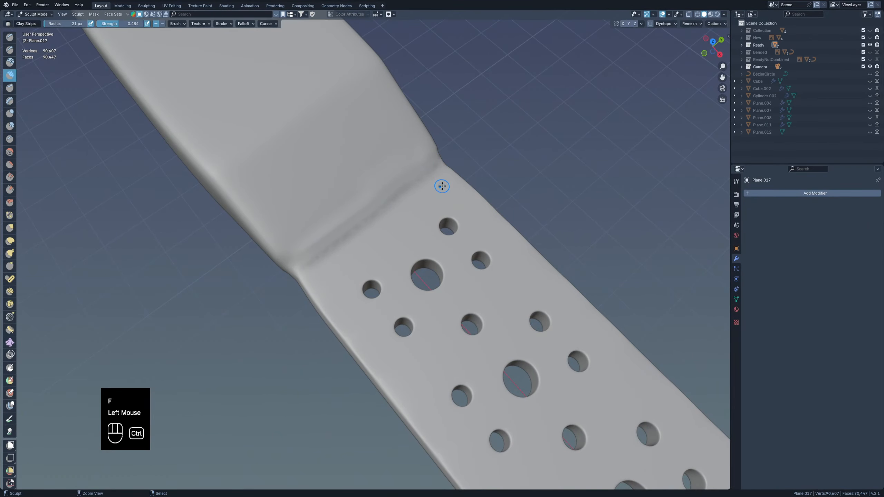
key(ctrl+z)
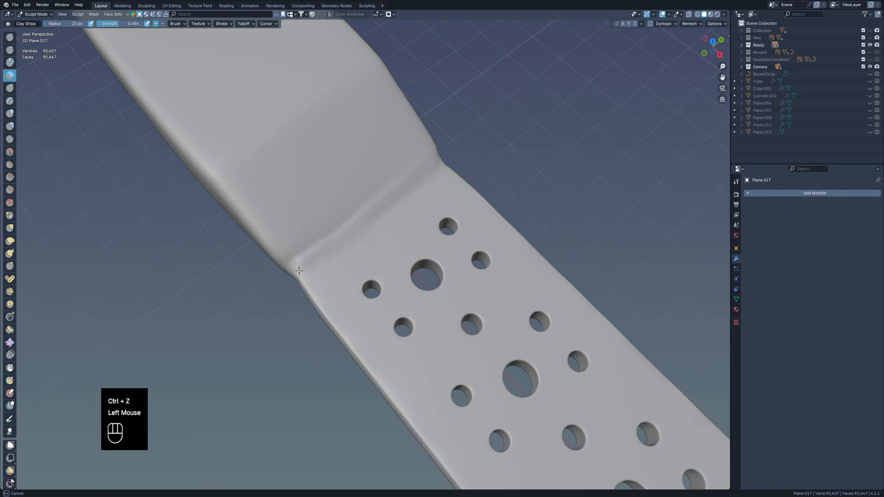
Step: Blend the built-up seam and its side corners into the strap with the Smooth brush
click(10, 152)
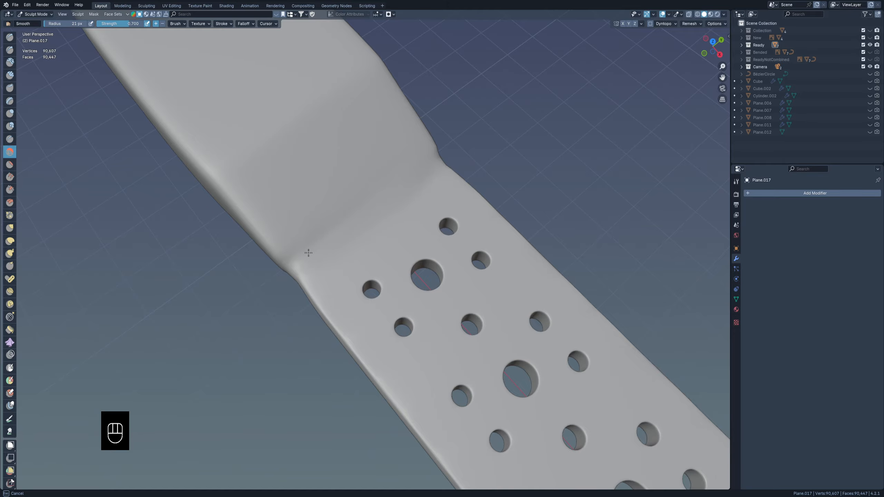
mouse_move(308, 252)
middle_down()
mouse_move(345, 176)
mouse_move(279, 209)
middle_up()
shift+scroll(313, 209, down, 1)
mouse_move(331, 209)
middle_down()
mouse_move(346, 218)
mouse_move(343, 250)
middle_up()
drag(342, 277, 341, 280)
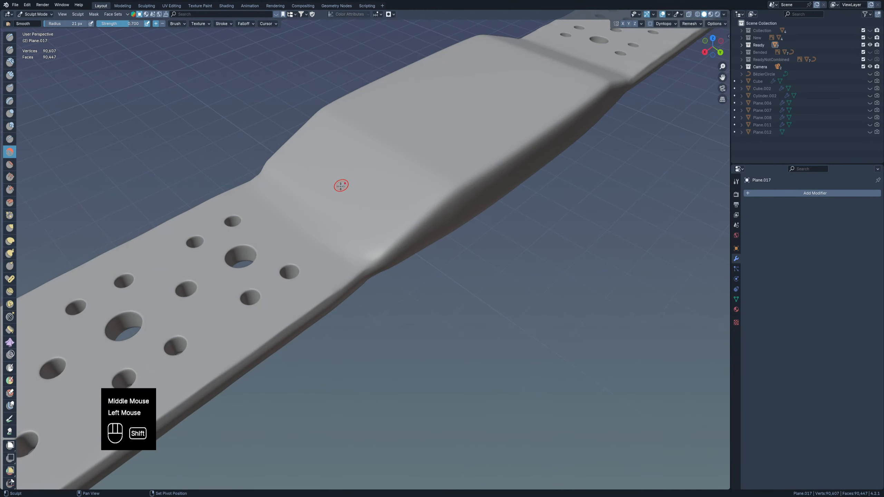
shift+middle_drag(341, 187, 292, 237)
middle_drag(377, 201, 315, 204)
shift+middle_drag(313, 205, 202, 118)
scroll(370, 277, down, 1)
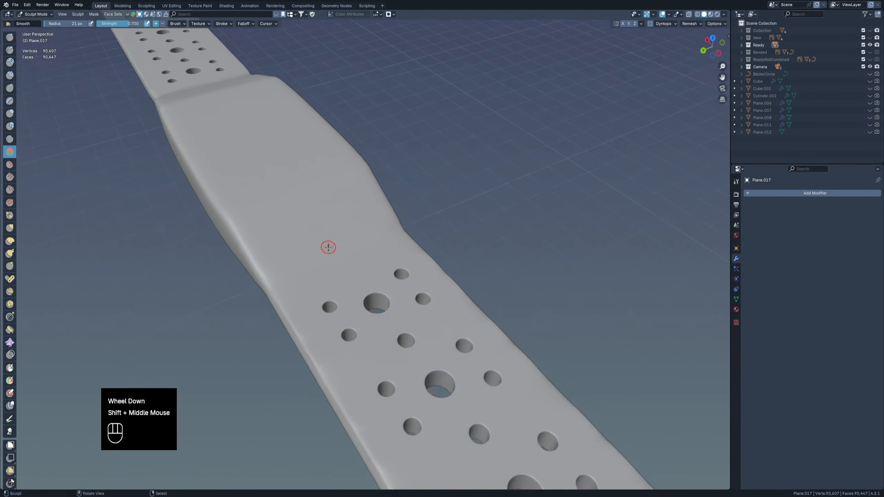